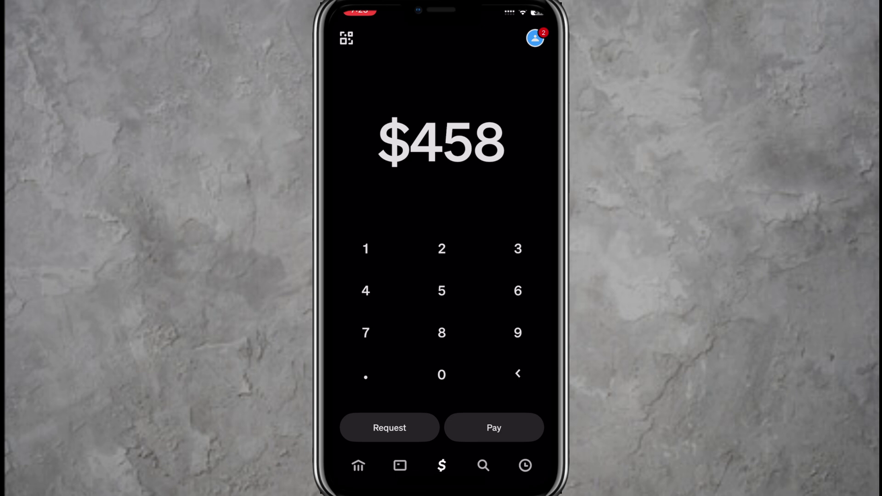
# Switch out of Cash App to the App Store to look for a Cash App update
pyautogui.moveTo(442, 486); pyautogui.dragTo(441, 310)
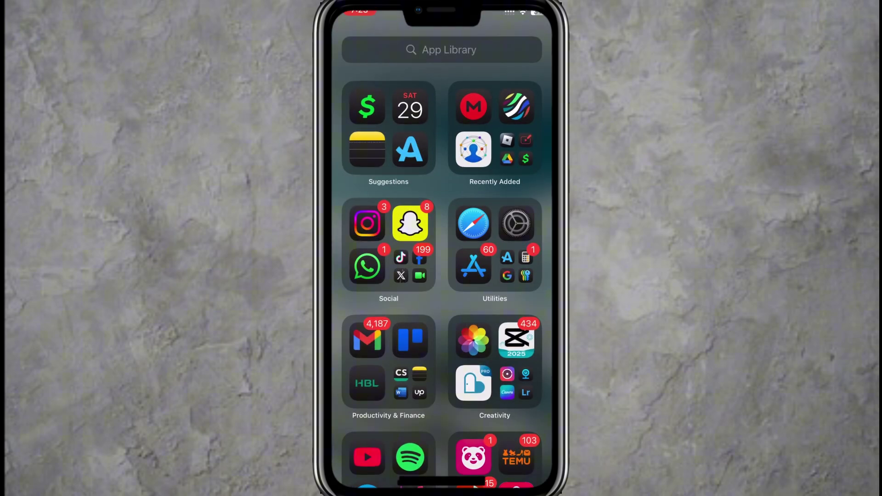
pyautogui.click(473, 267)
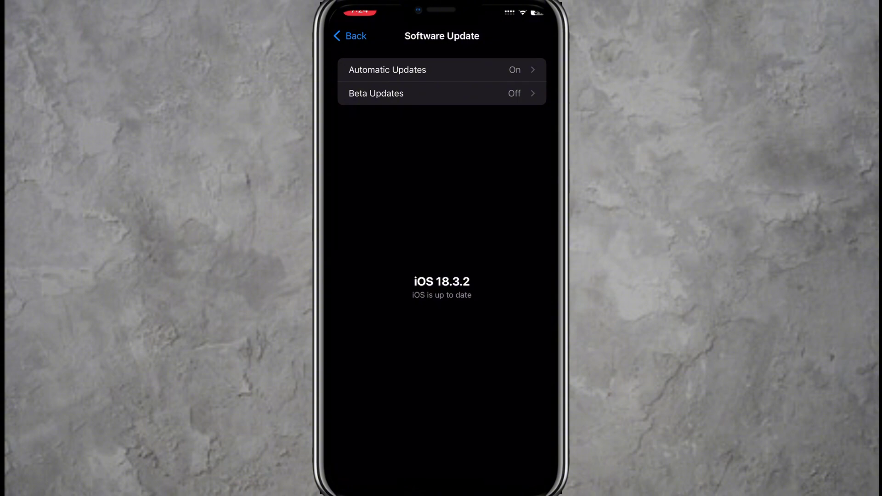
# Leave the Software Update page and reopen Settings from the App Library
pyautogui.moveTo(441, 486); pyautogui.dragTo(482, 311)
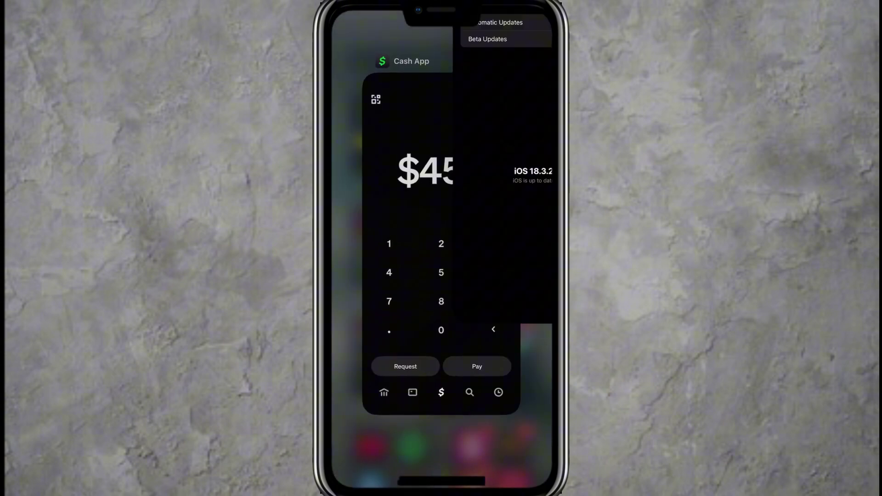
pyautogui.moveTo(442, 276); pyautogui.dragTo(441, 69)
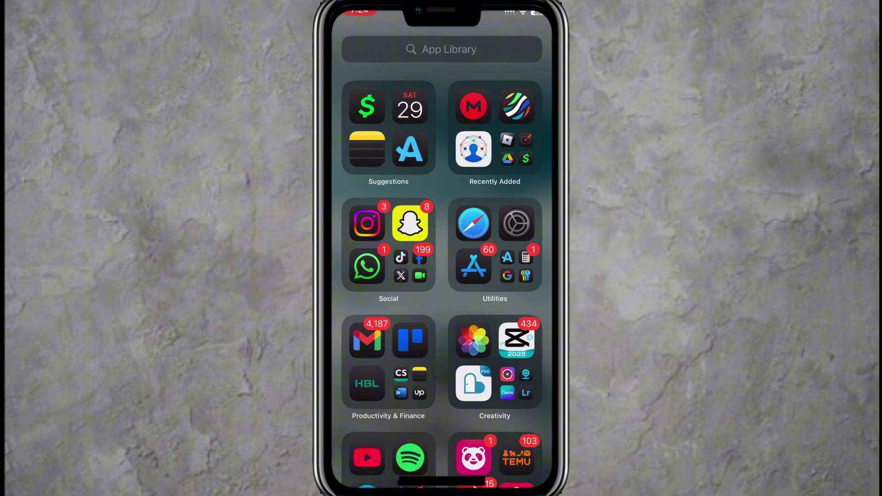
pyautogui.click(516, 223)
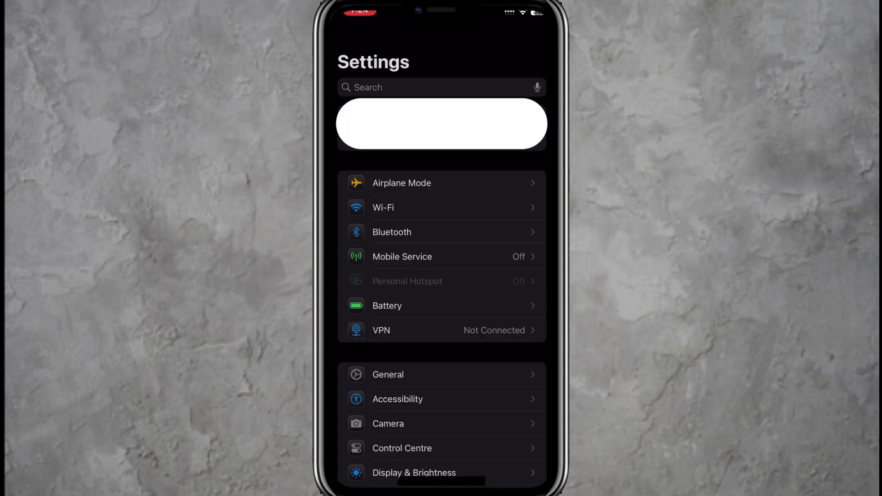
# Go to General > iPhone Storage and select Cash App's storage details
pyautogui.click(392, 384)
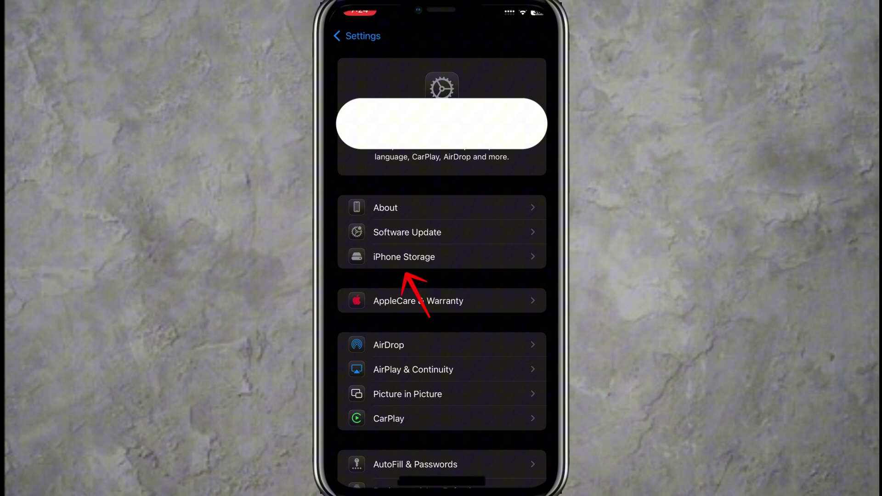
pyautogui.click(405, 269)
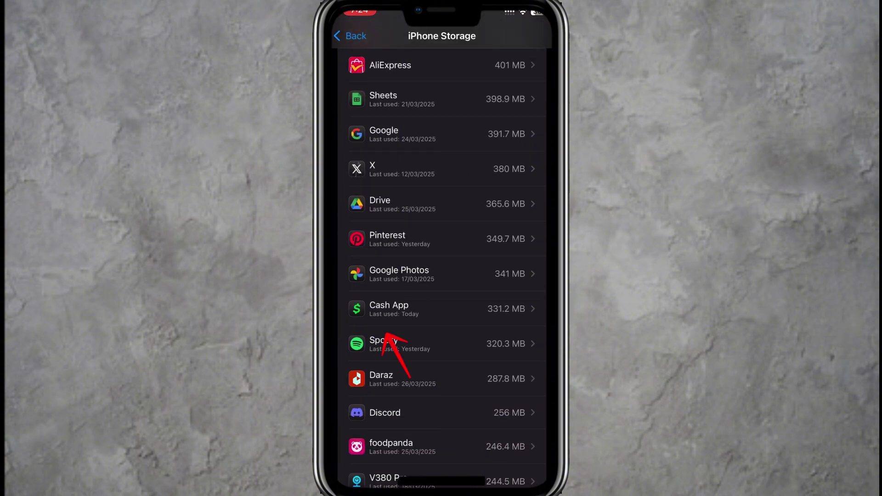
pyautogui.click(387, 314)
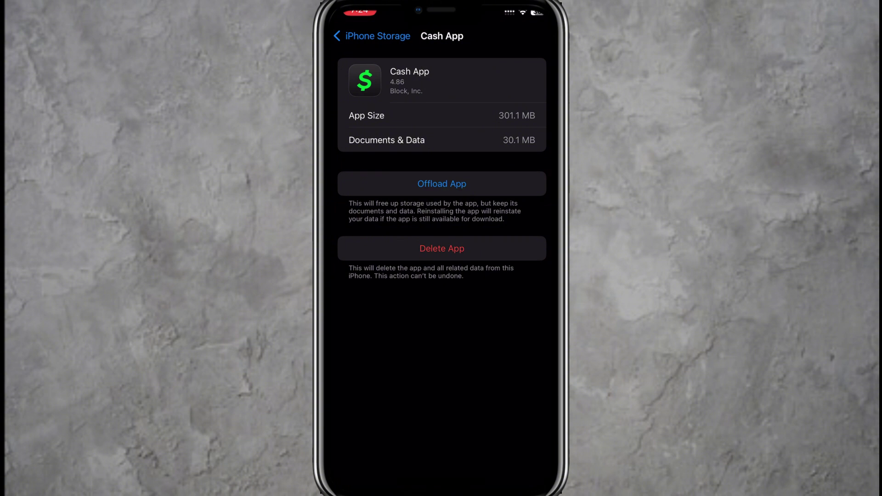
# Leave the storage page via the app switcher and check the Wi-Fi connection in Settings
pyautogui.moveTo(441, 483); pyautogui.dragTo(441, 310)
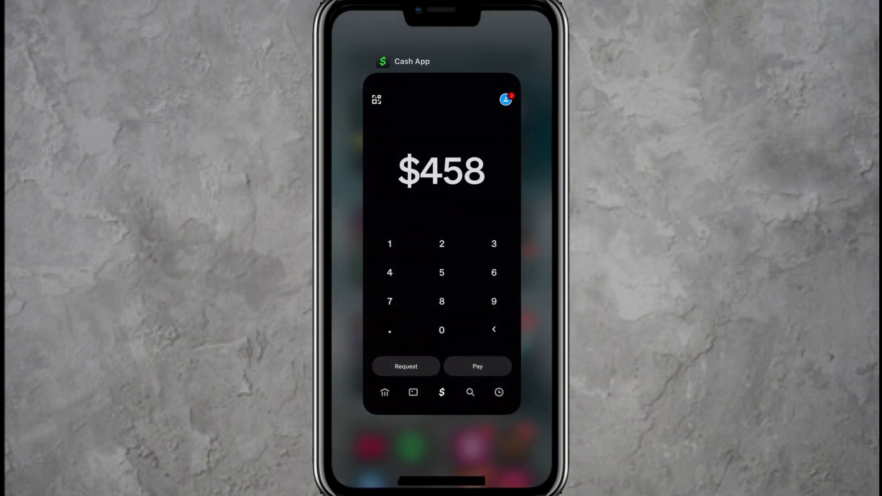
pyautogui.moveTo(441, 276); pyautogui.dragTo(331, 276)
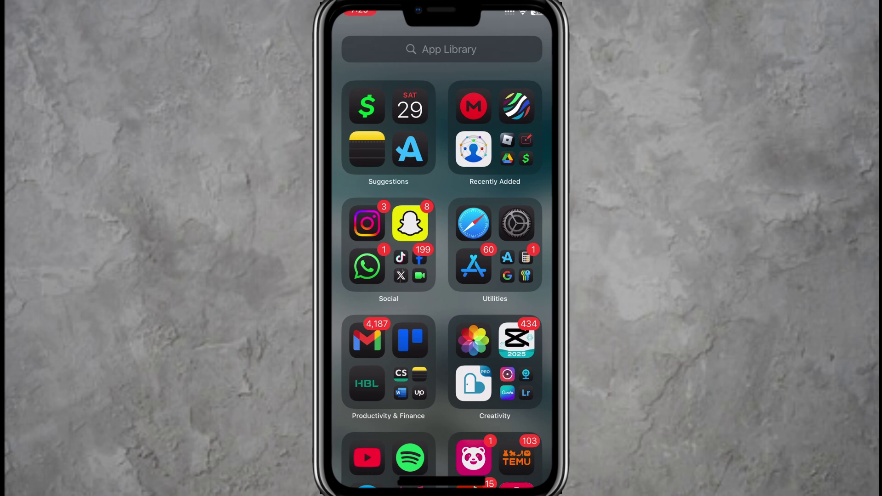
pyautogui.click(515, 223)
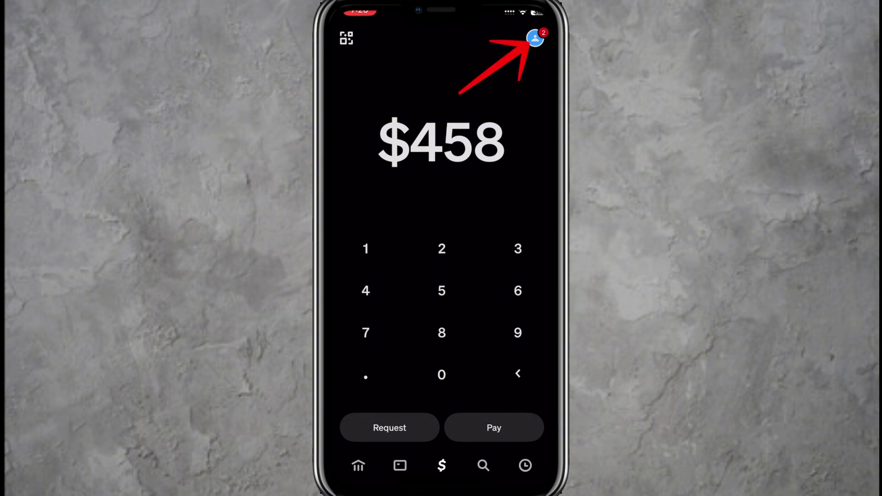
pyautogui.scroll(-5, 442, 276)
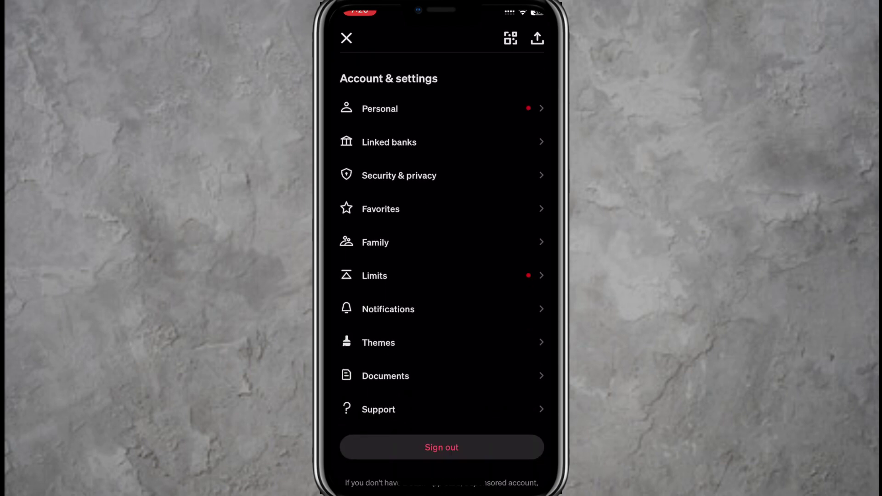
pyautogui.scroll(-2, 442, 276)
pyautogui.scroll(3, 442, 269)
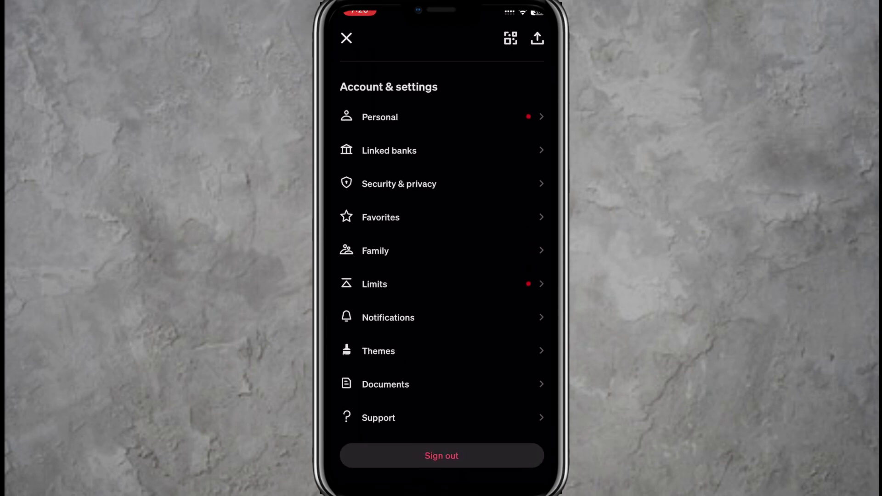